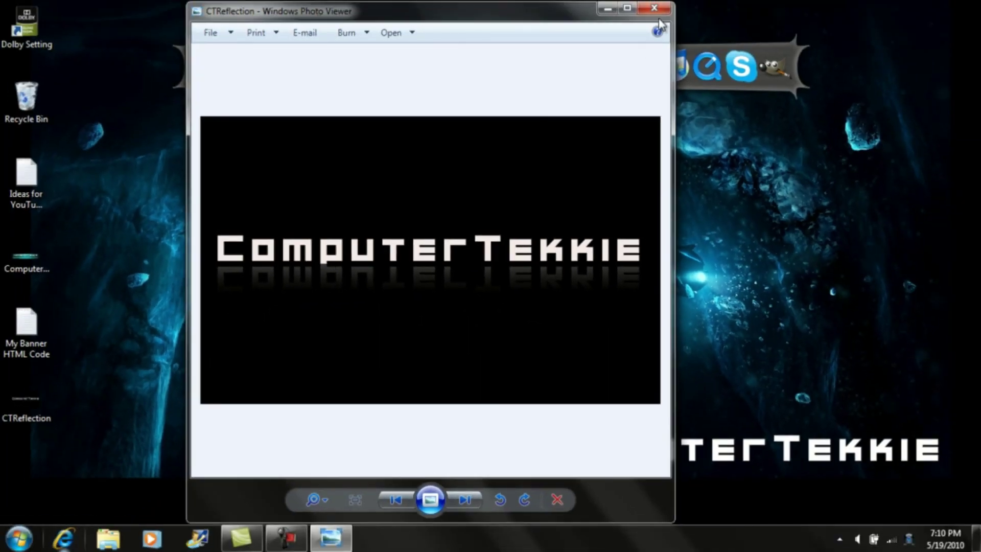
- Close the finished CTReflection example in Windows Photo Viewer and launch GIMP
left_click(663, 14)
left_click(763, 62)
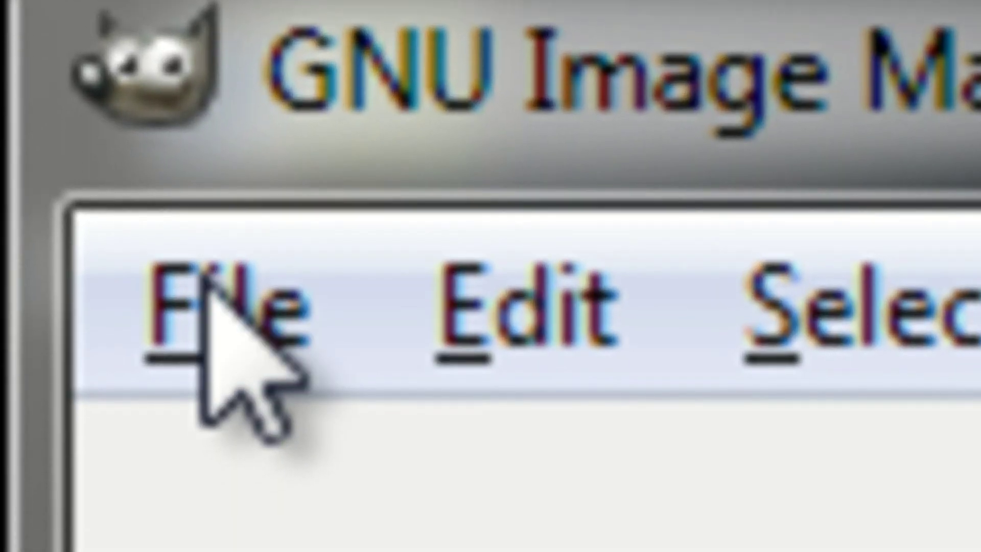
- Create a new blank 640×400 pixel image and show its Background layer in the Layers dialog
left_click(203, 280)
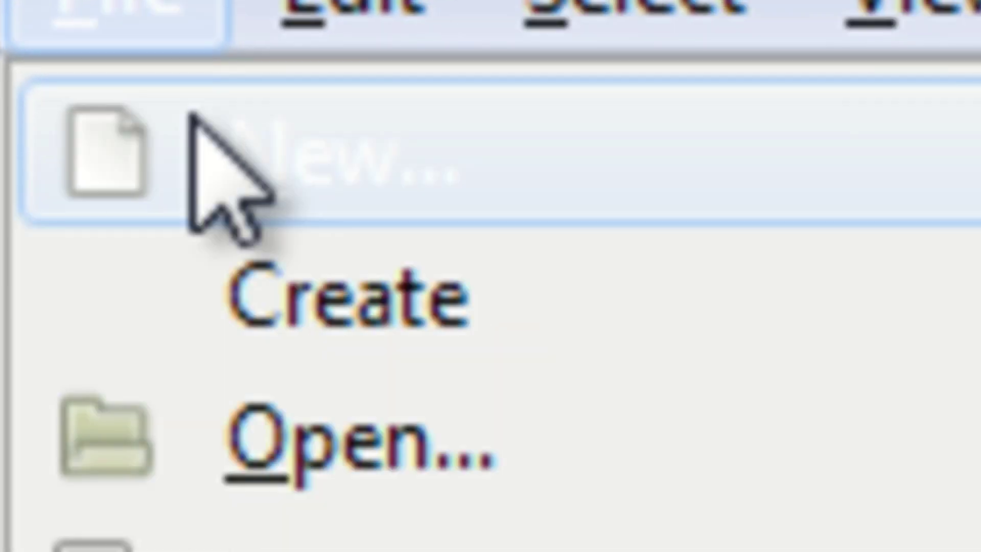
left_click(194, 119)
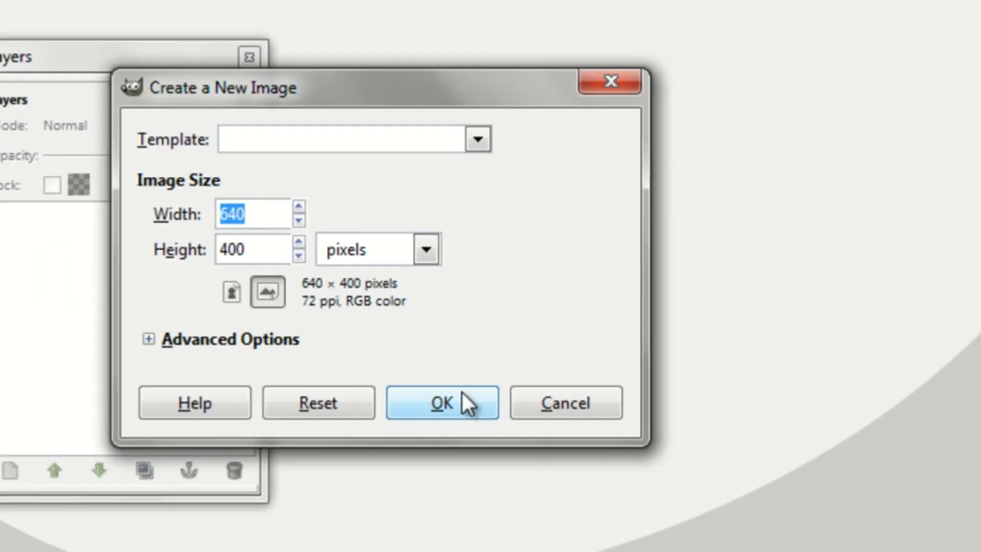
left_click(578, 475)
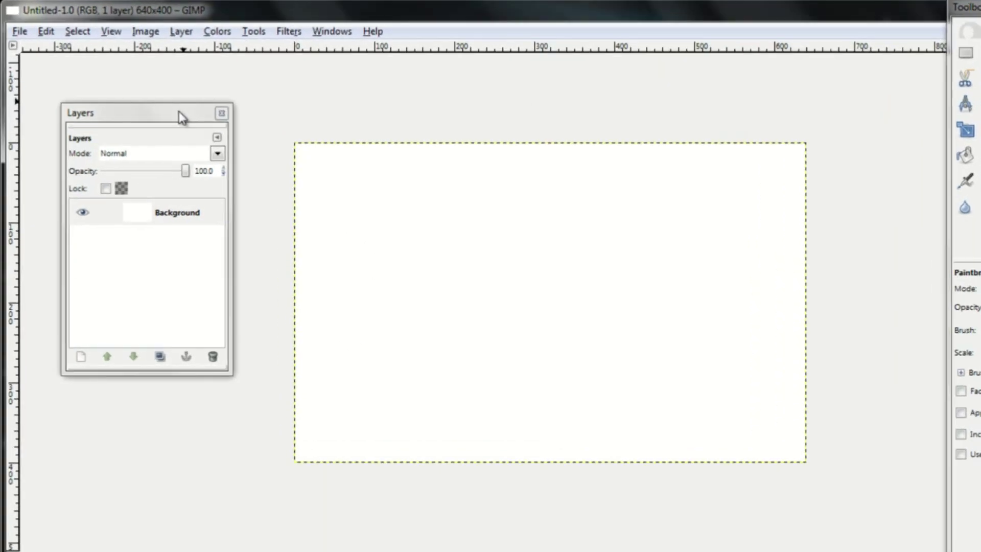
left_click(156, 120)
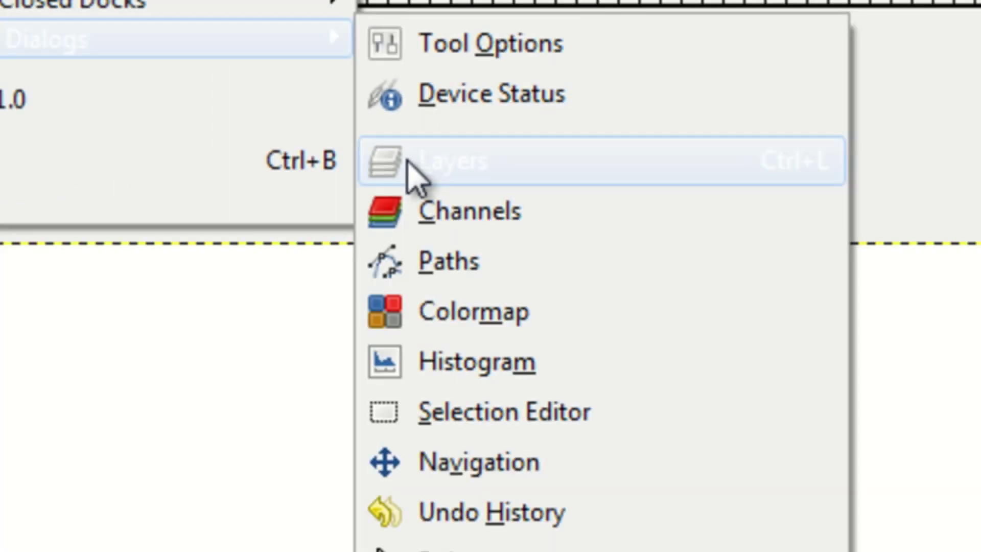
left_click(240, 268)
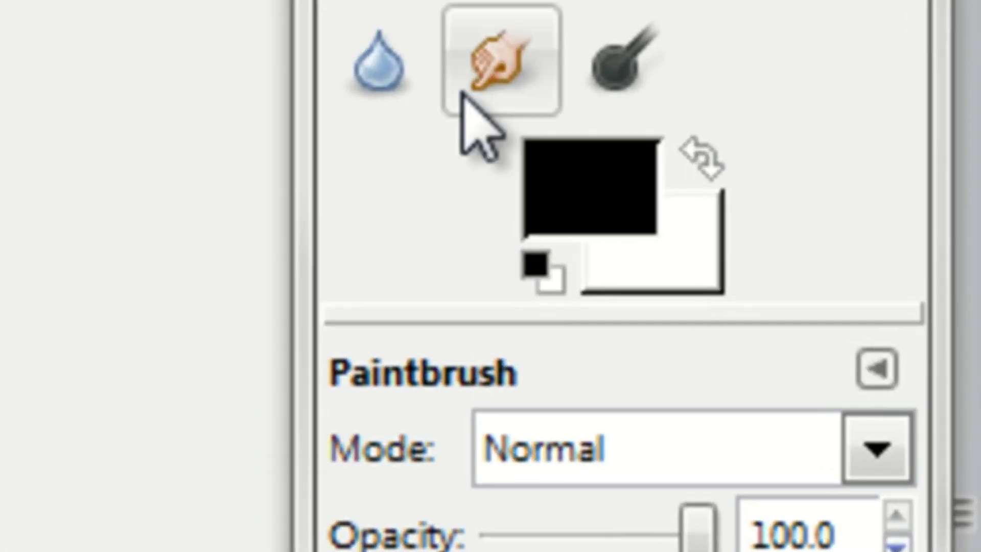
- Set the foreground colour to red from the colour history swatches
left_click(654, 225)
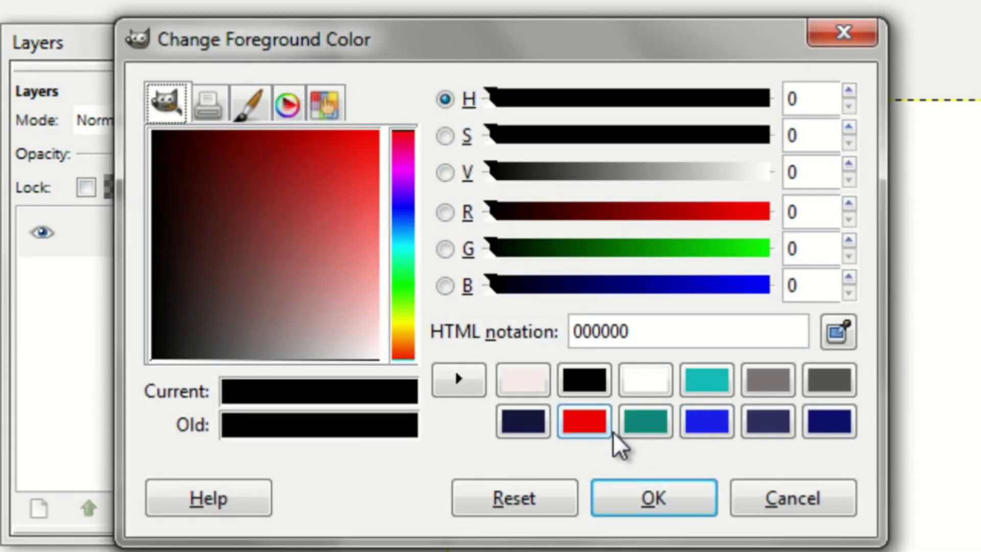
left_click(580, 417)
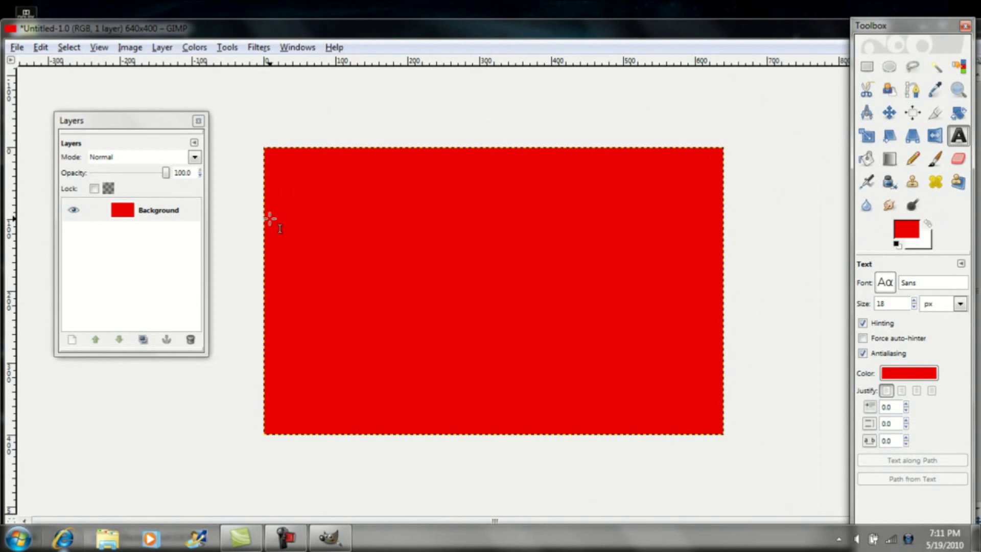
- Draw a text box on the canvas, type CT, and make the text white
left_click(270, 218)
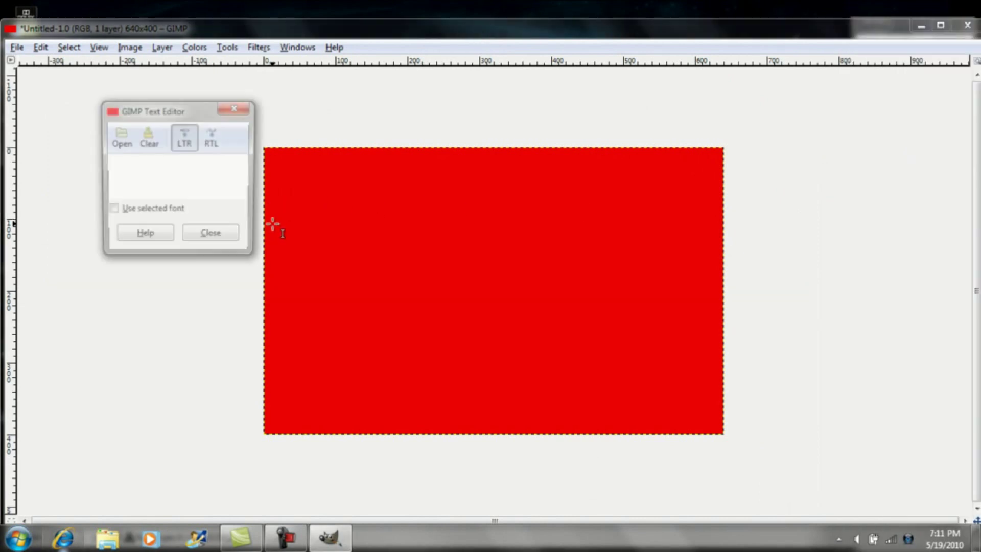
left_click_drag(624, 297, 718, 357)
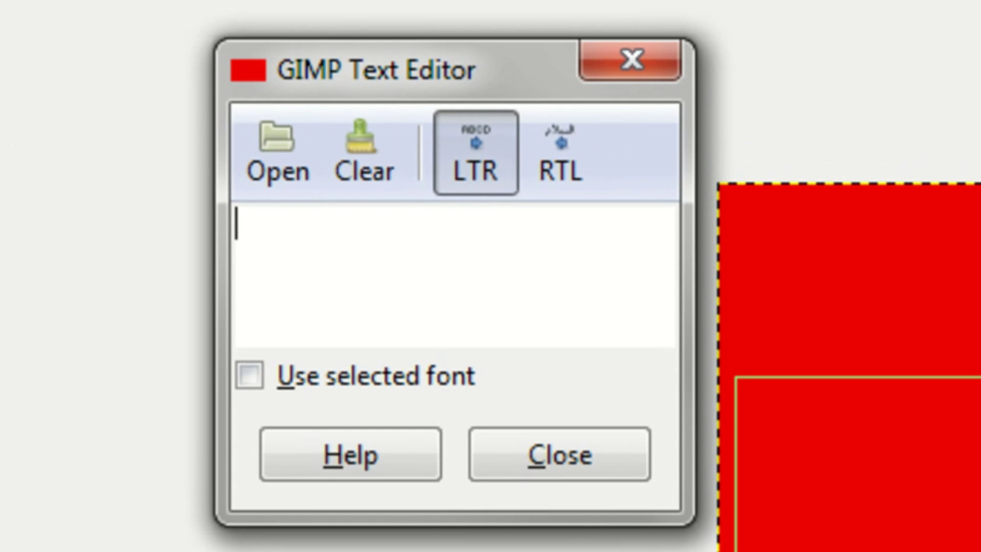
type("CT")
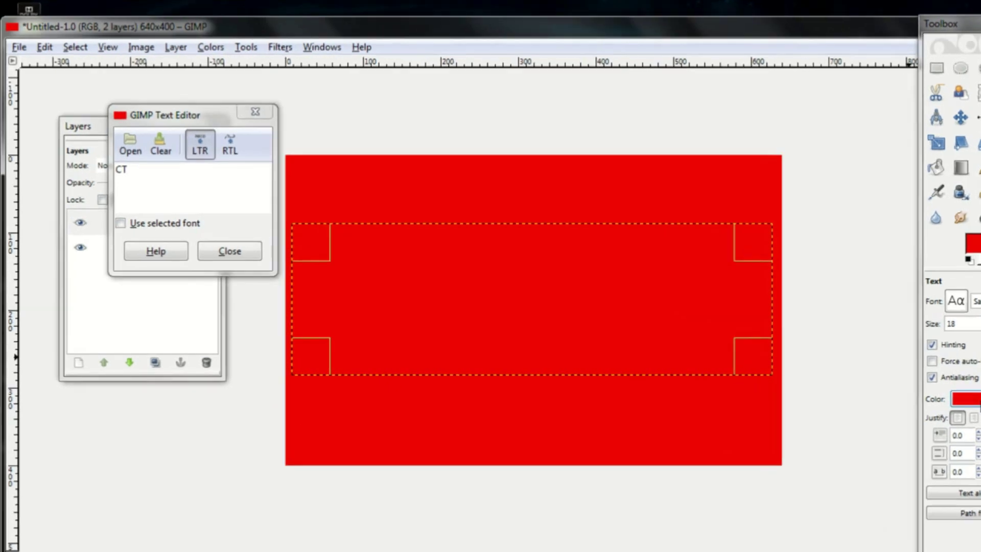
left_click(910, 373)
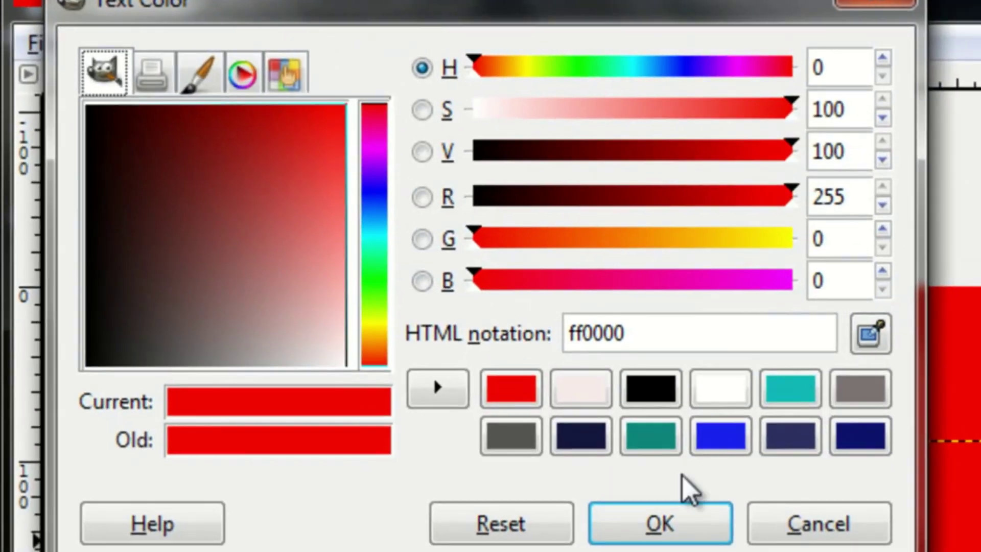
left_click(720, 389)
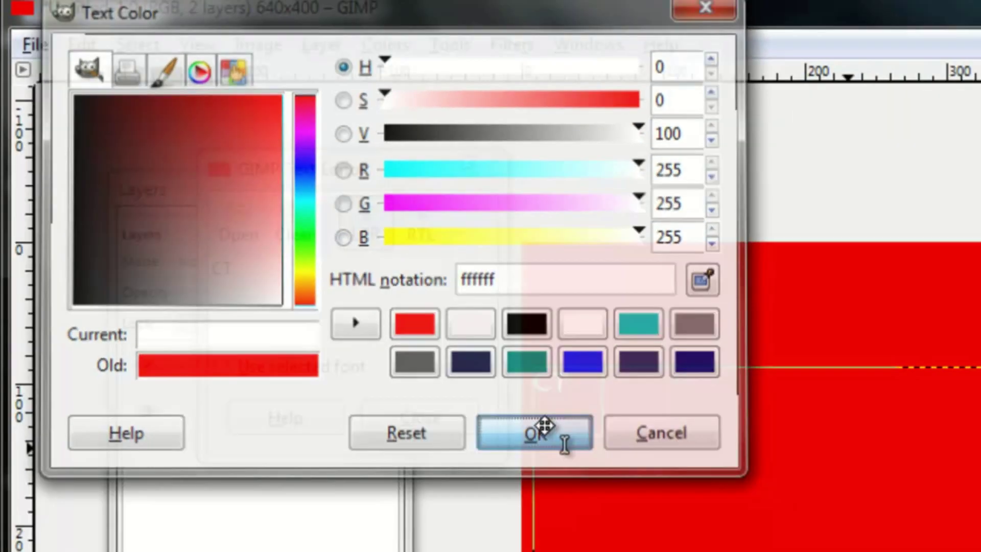
left_click(664, 526)
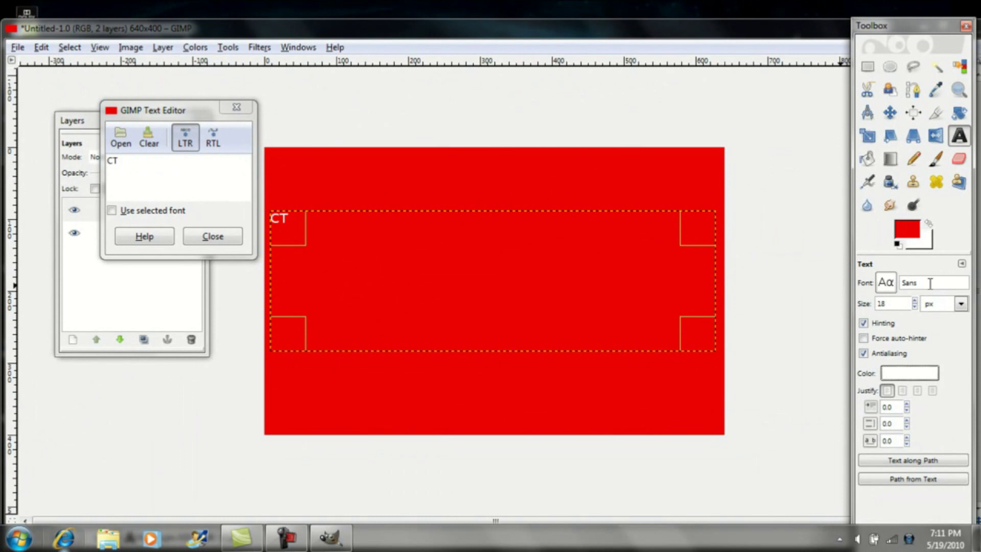
- Change the CT font to Chubu 08 Normal and enlarge it to 128 px
double_click(930, 283)
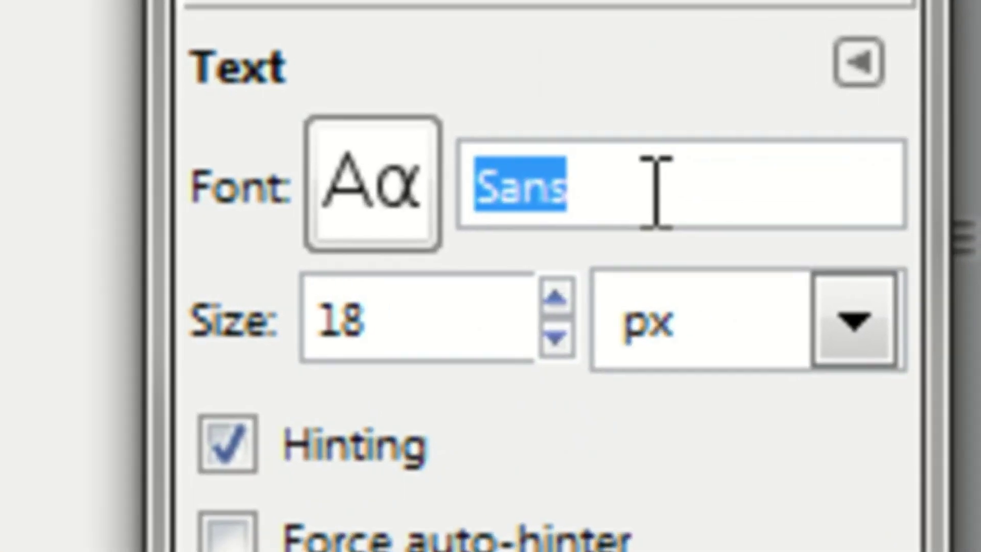
type("ch")
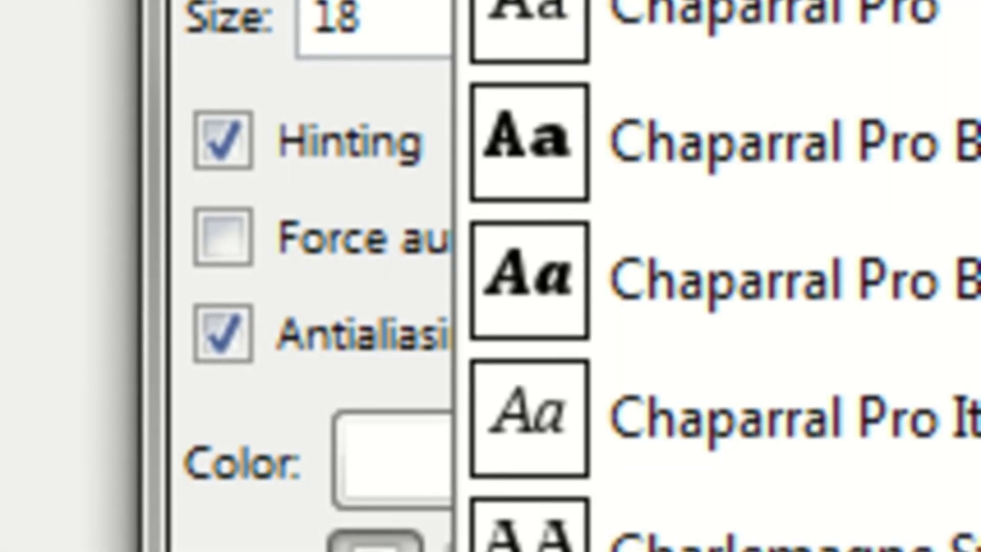
key("BackSpace")
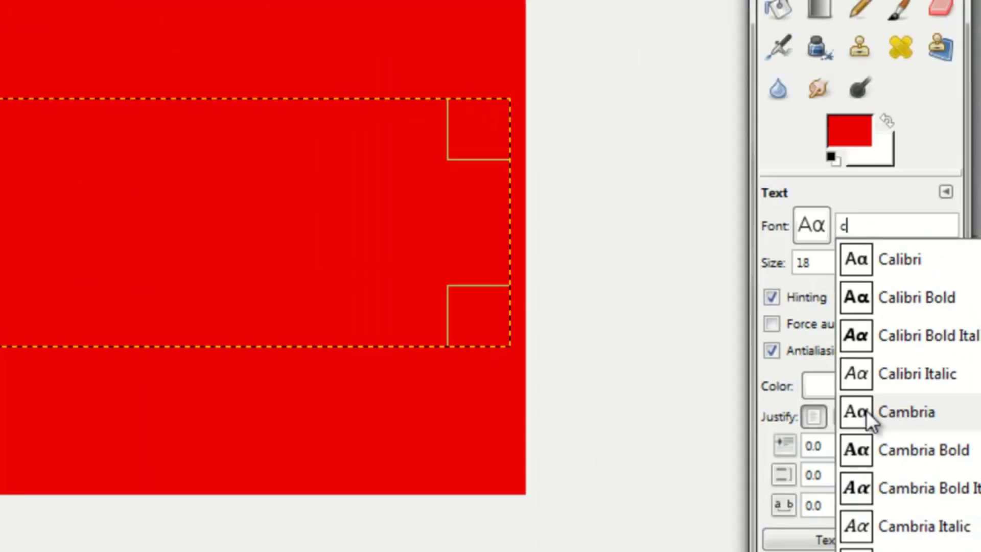
type("h")
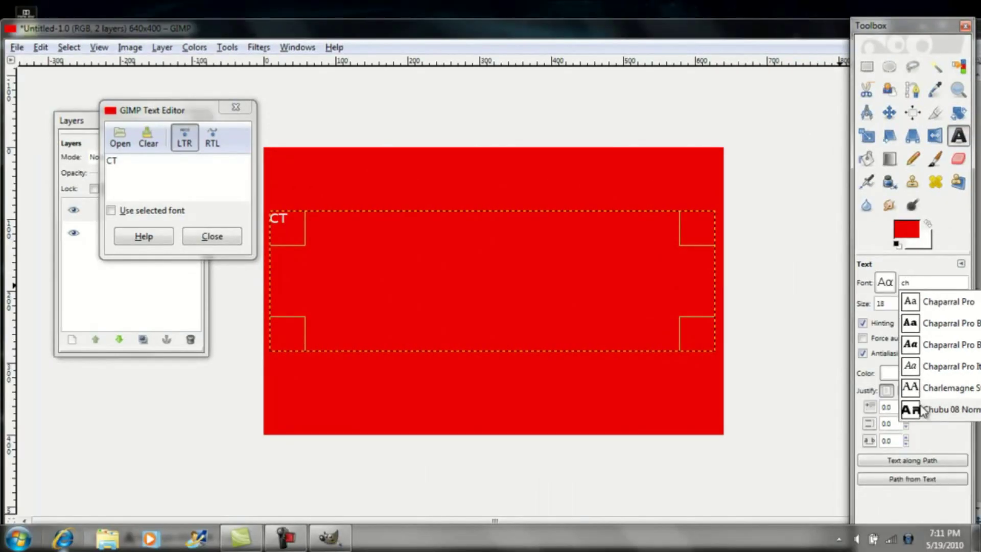
left_click(896, 405)
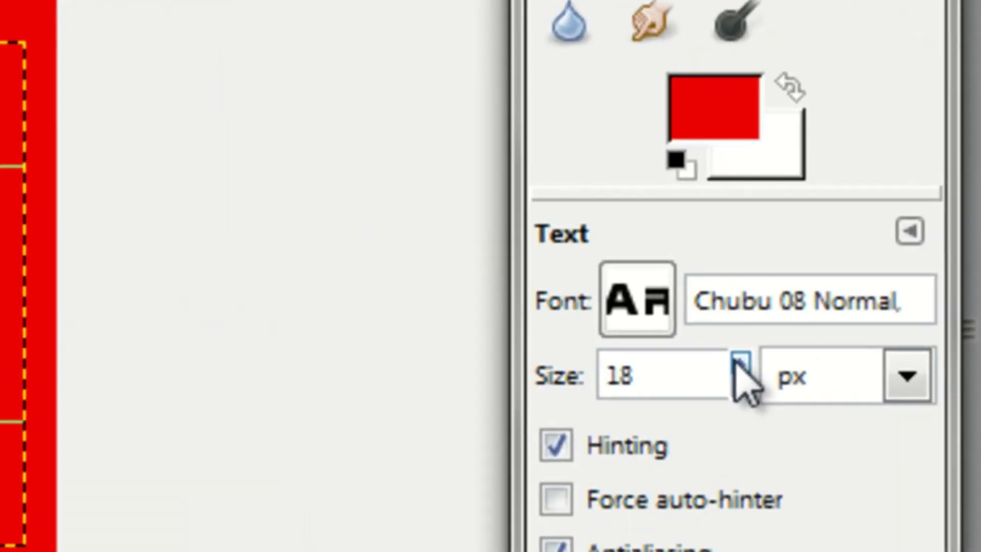
left_click_drag(915, 301, 876, 313)
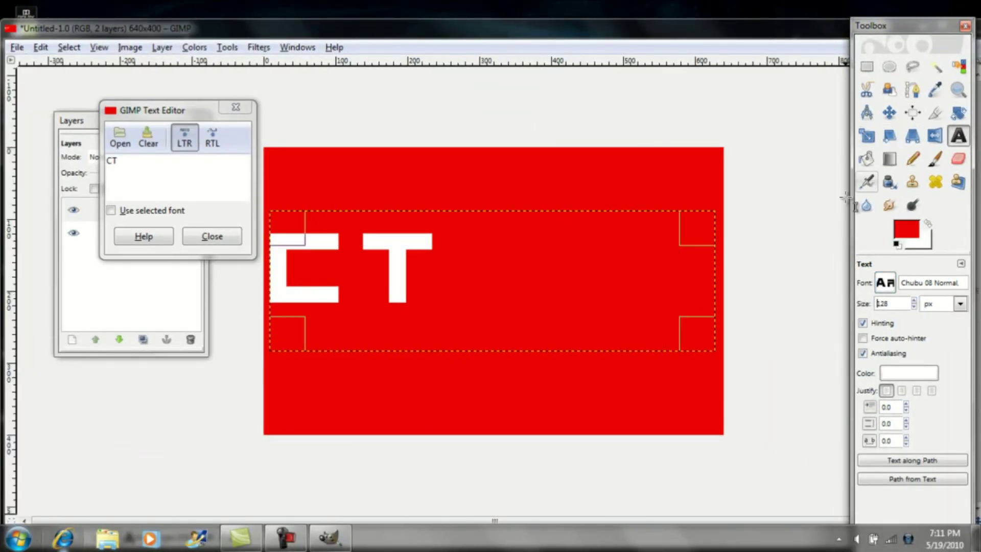
- Tighten the CT text box around the letters and move the text toward the canvas centre
left_click_drag(711, 285, 469, 261)
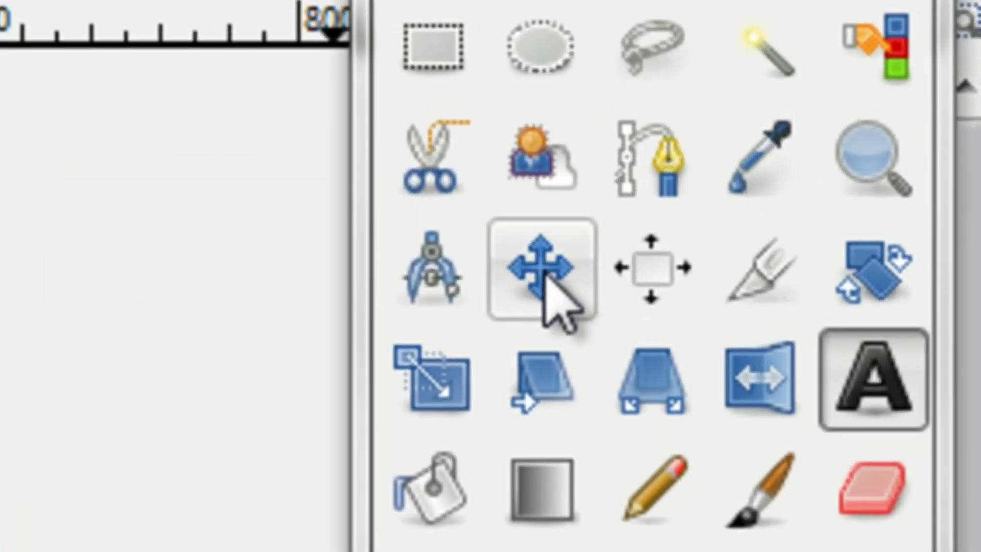
left_click(904, 120)
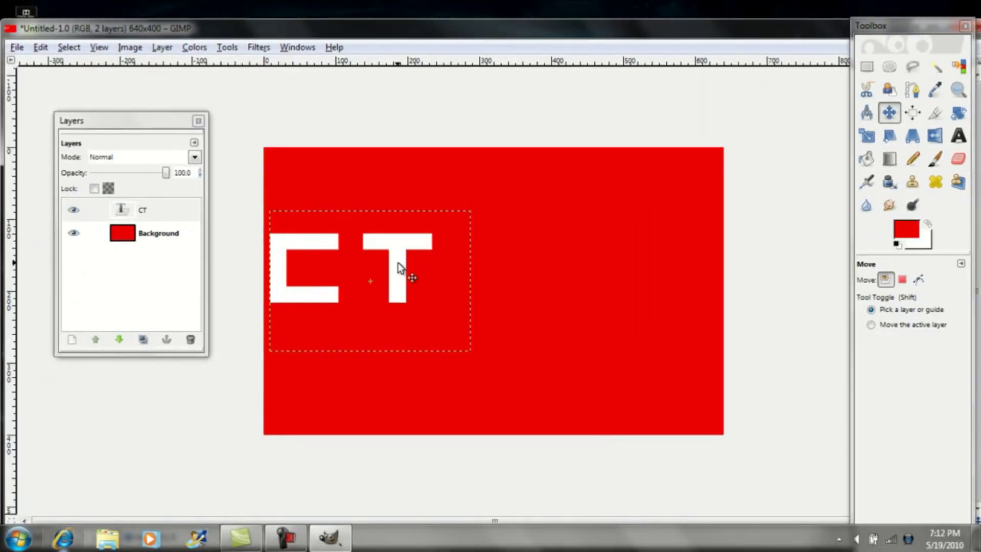
left_click_drag(398, 263, 535, 247)
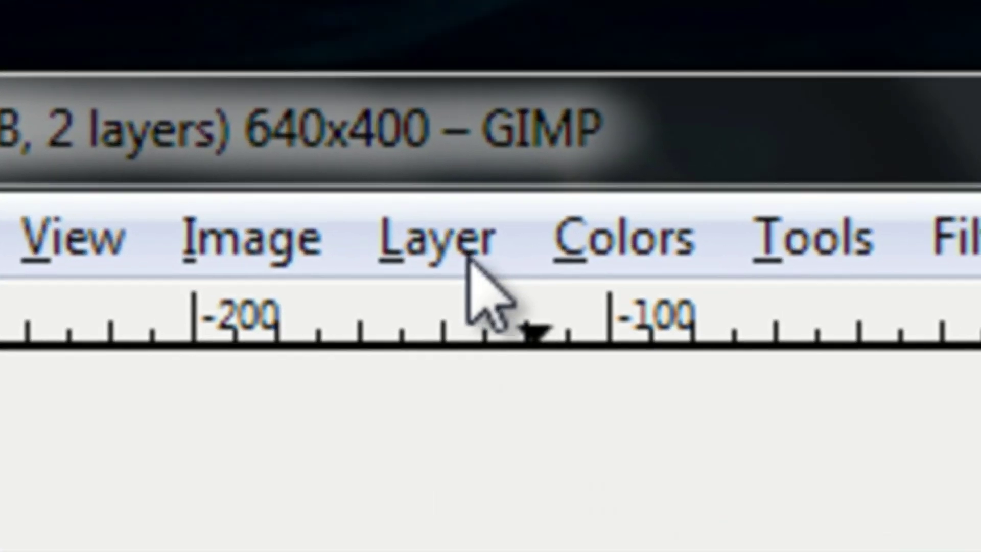
- Duplicate the CT layer as CT#1, drag the copy just below the original, and select it
left_click(165, 49)
left_click(350, 380)
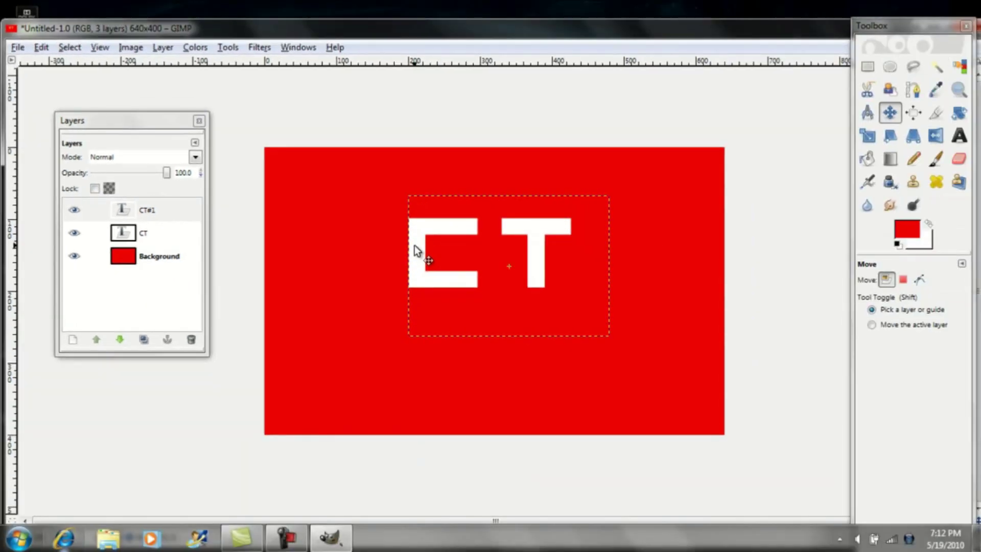
left_click_drag(809, 281, 809, 339)
left_click_drag(414, 276, 413, 316)
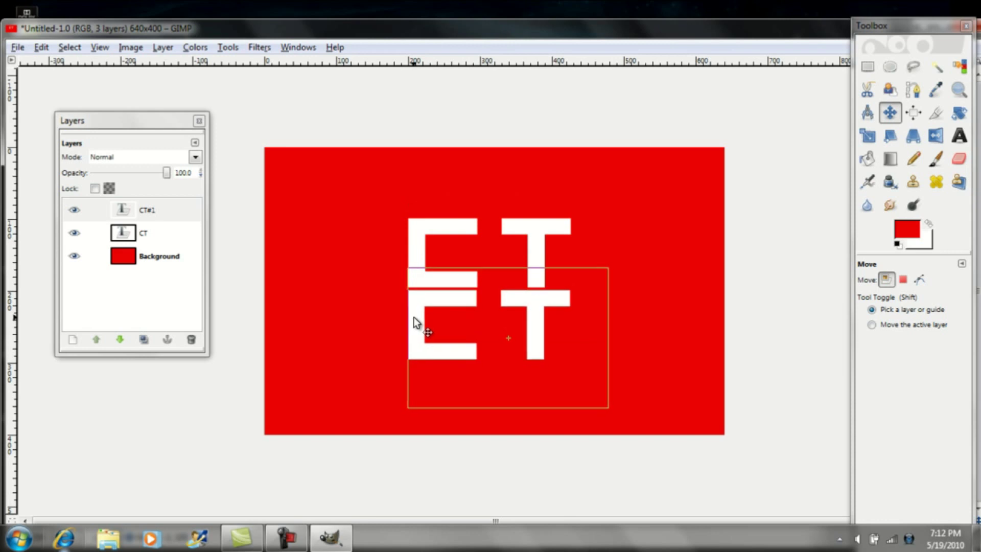
left_click(176, 218)
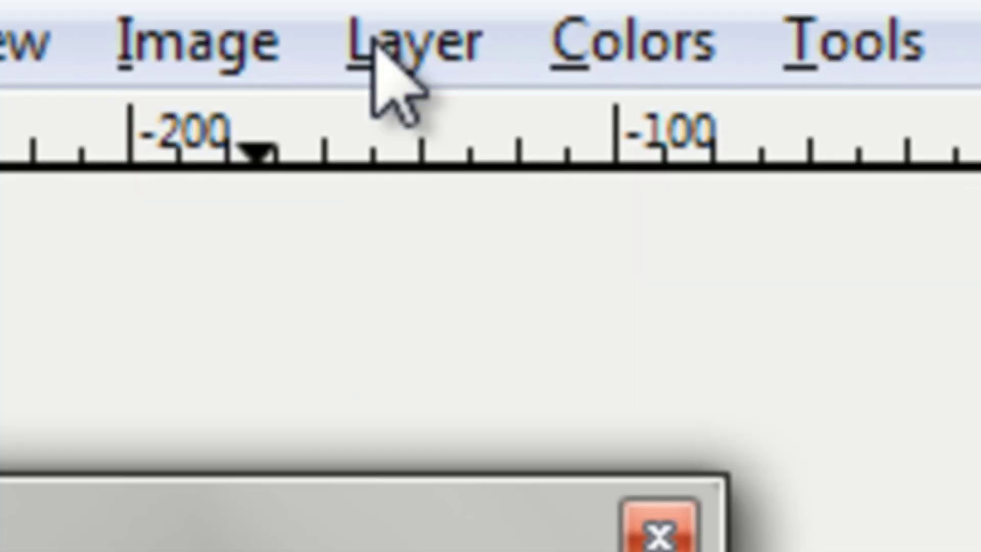
- Flip the CT#1 copy upside down and nudge it up beneath the original letters
left_click(374, 41)
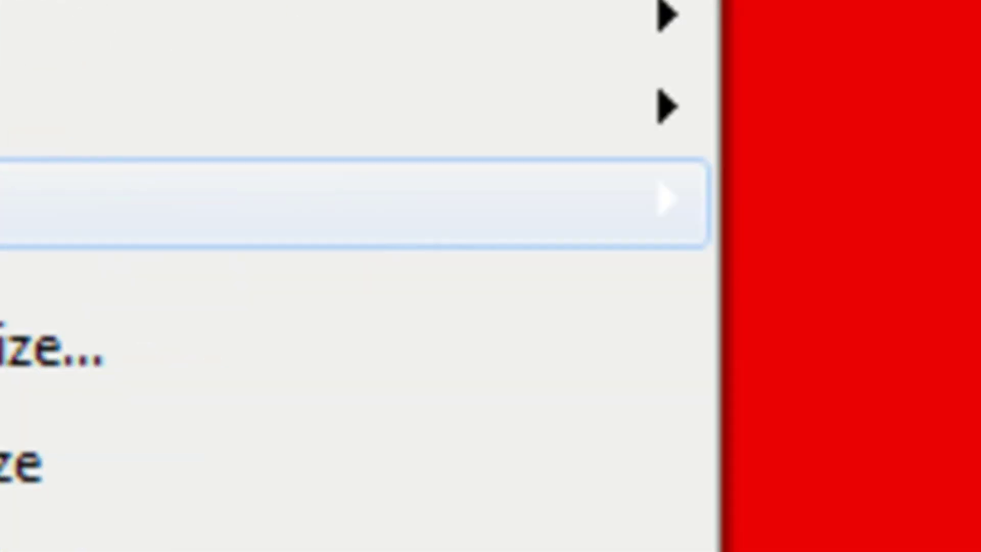
mouse_move(498, 317)
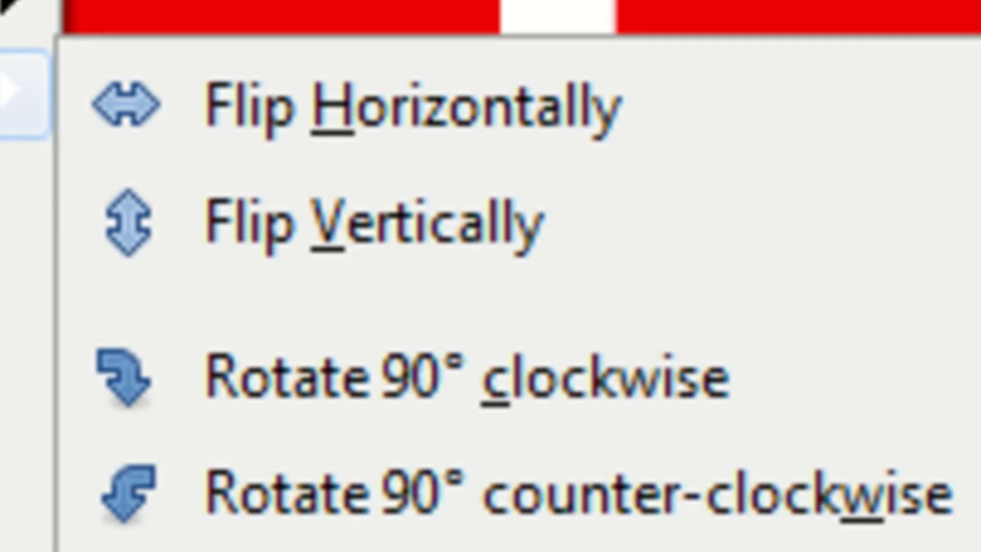
left_click(201, 217)
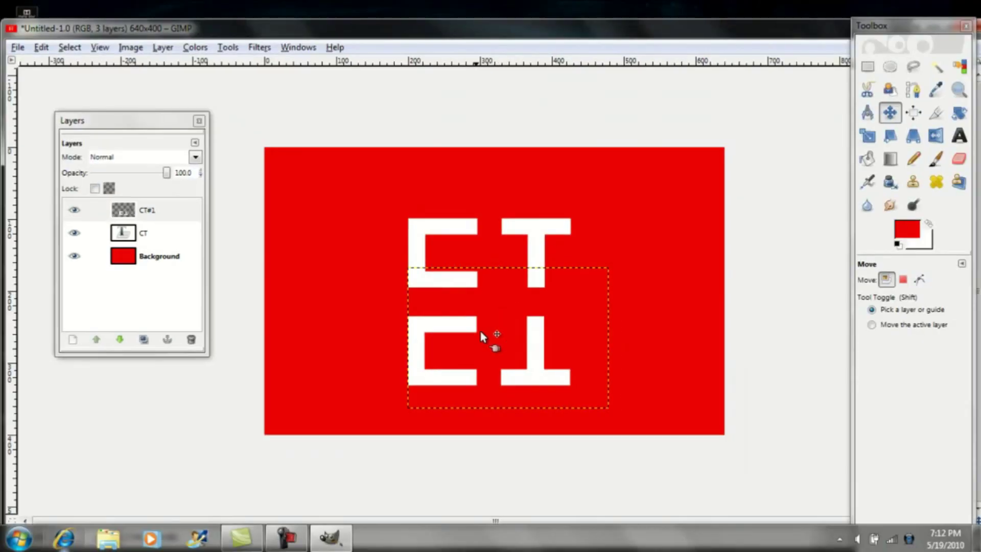
left_click_drag(464, 327, 469, 300)
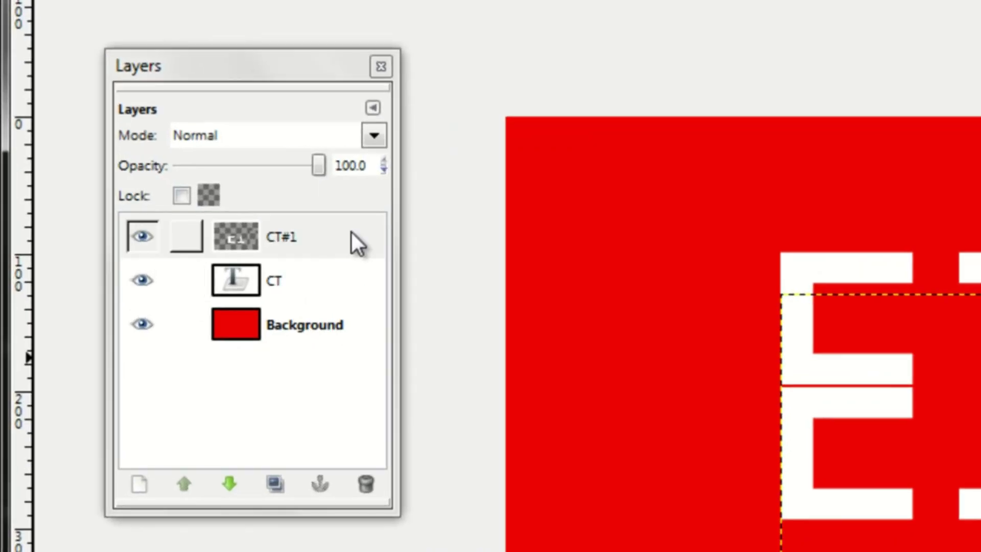
- Add a white full-opacity layer mask to the CT#1 layer
left_click(183, 209)
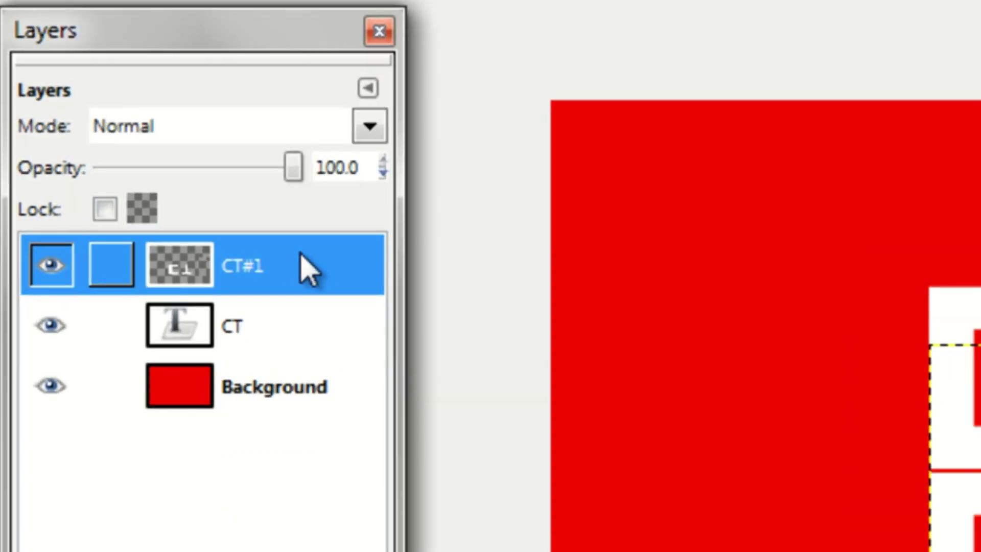
right_click(324, 228)
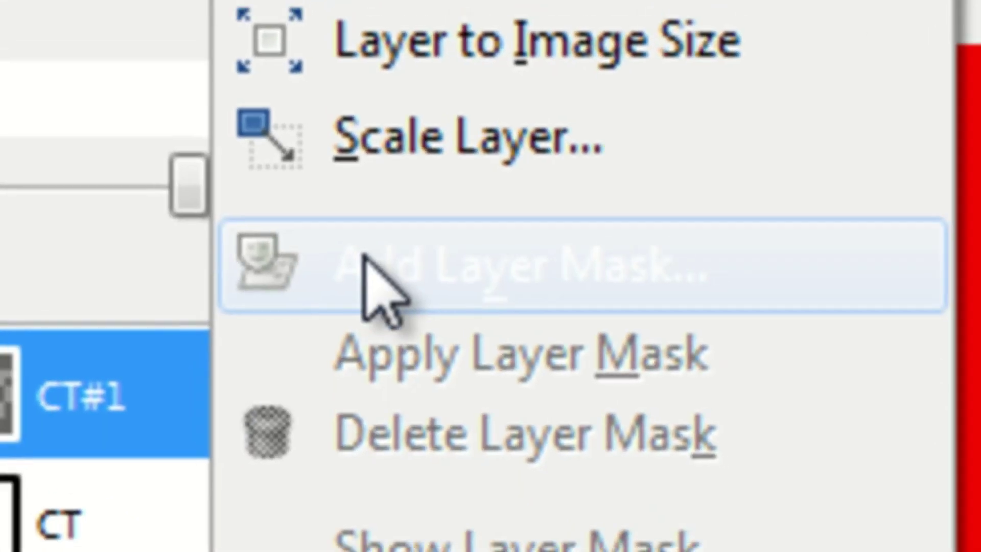
left_click(363, 258)
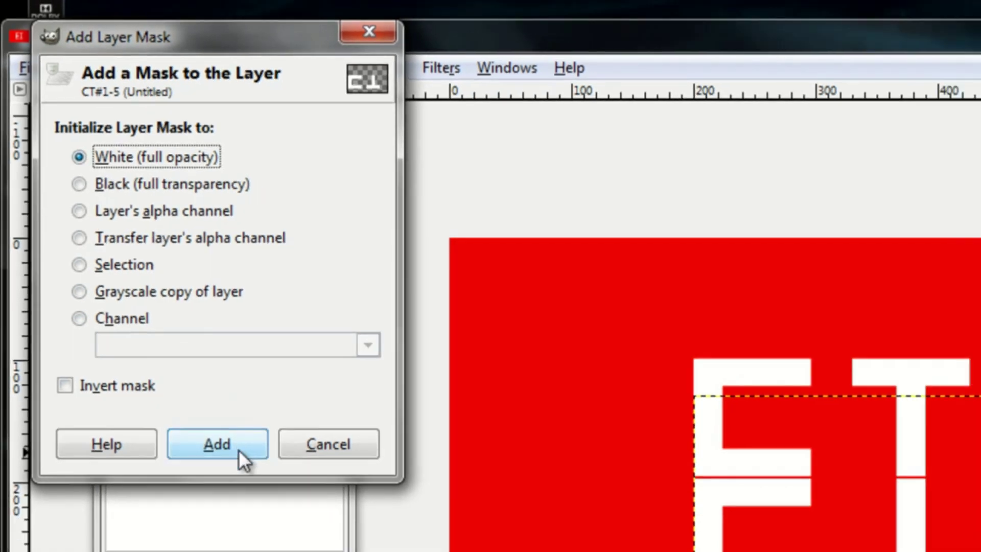
left_click(255, 498)
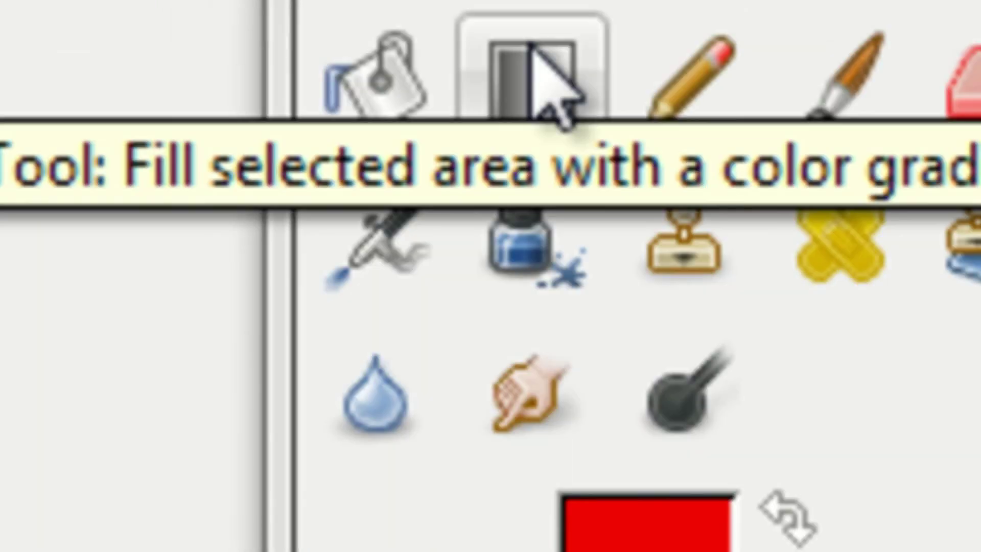
- Choose the Blend tool and pick the FG to Transparent gradient
left_click(511, 224)
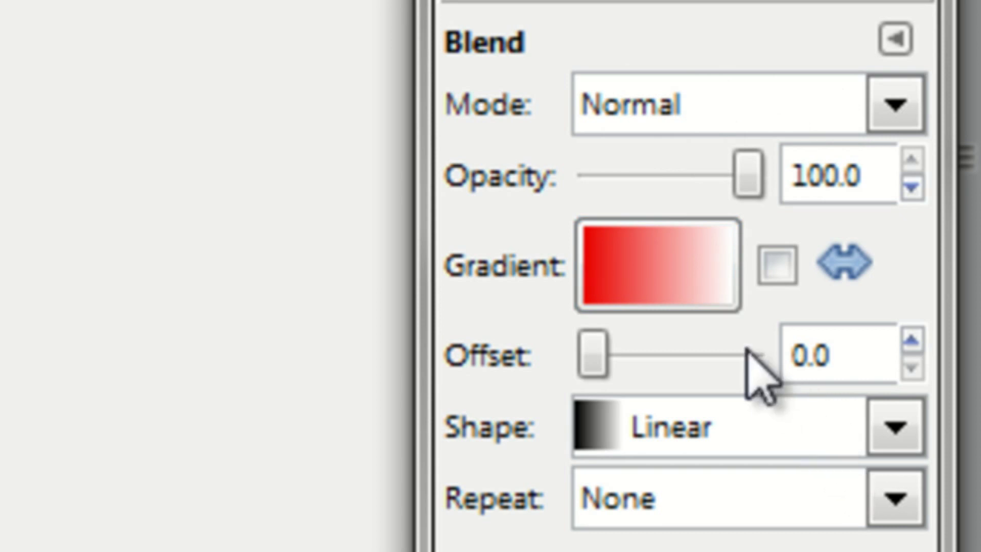
left_click(691, 279)
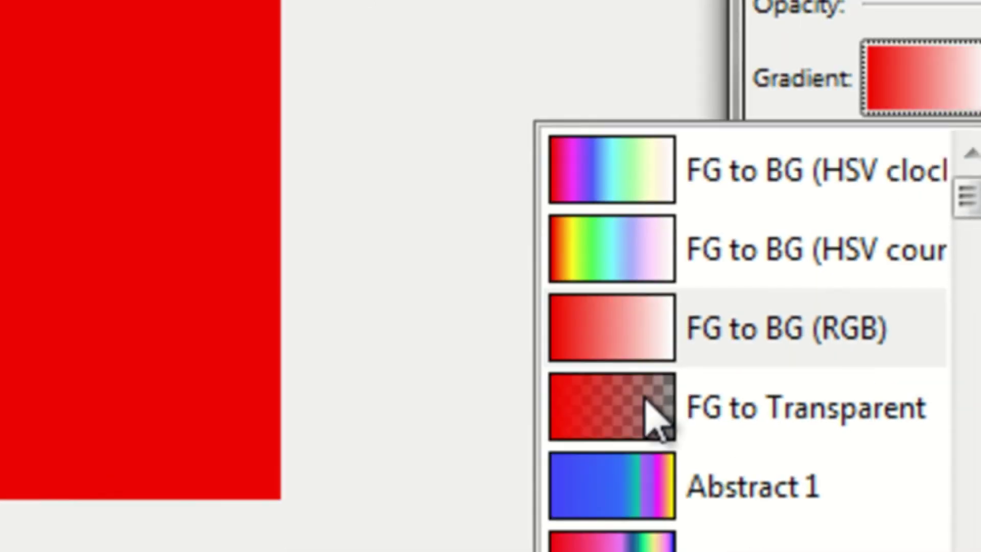
left_click(433, 375)
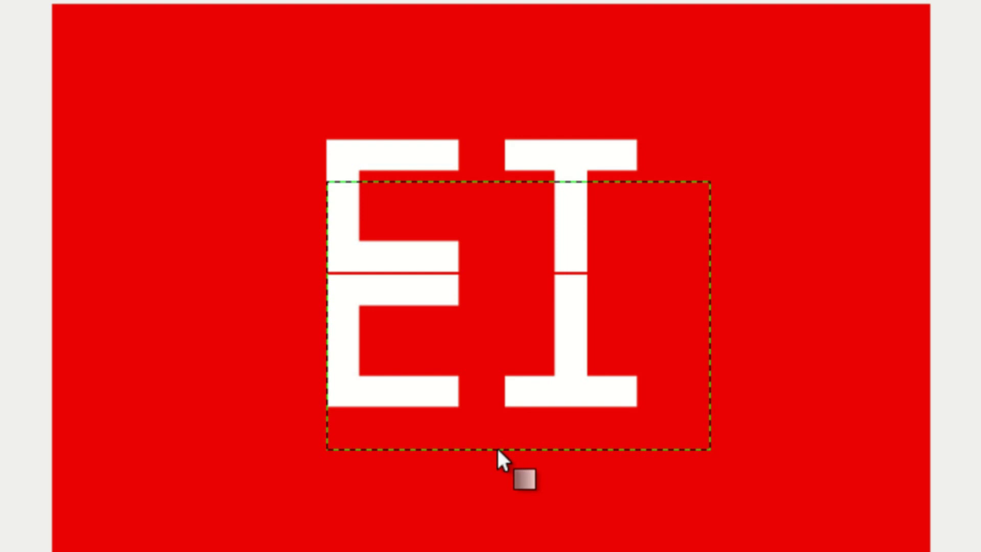
- Draw an upward gradient on CT#1's mask, undoing the first try and redrawing it higher
left_click_drag(498, 449, 498, 235)
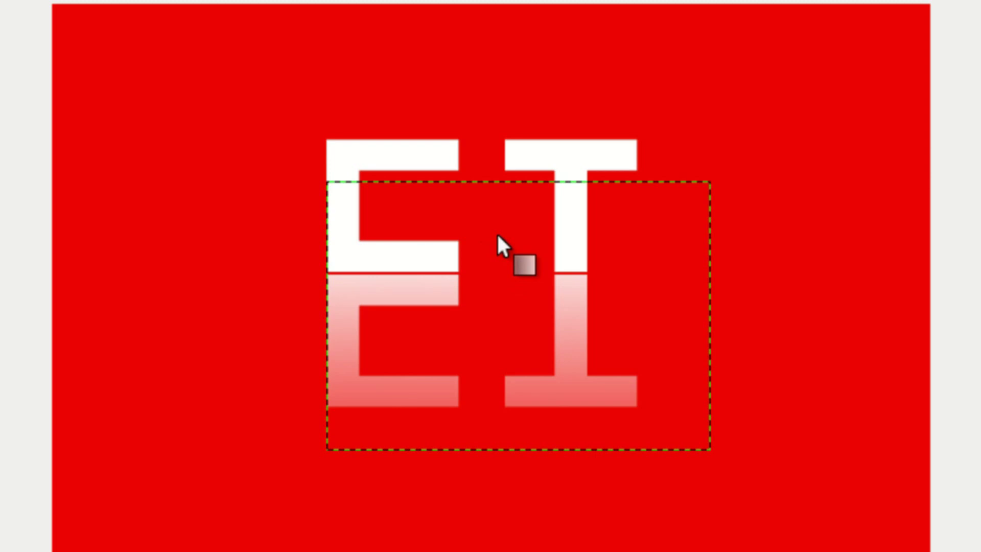
key("ctrl+z")
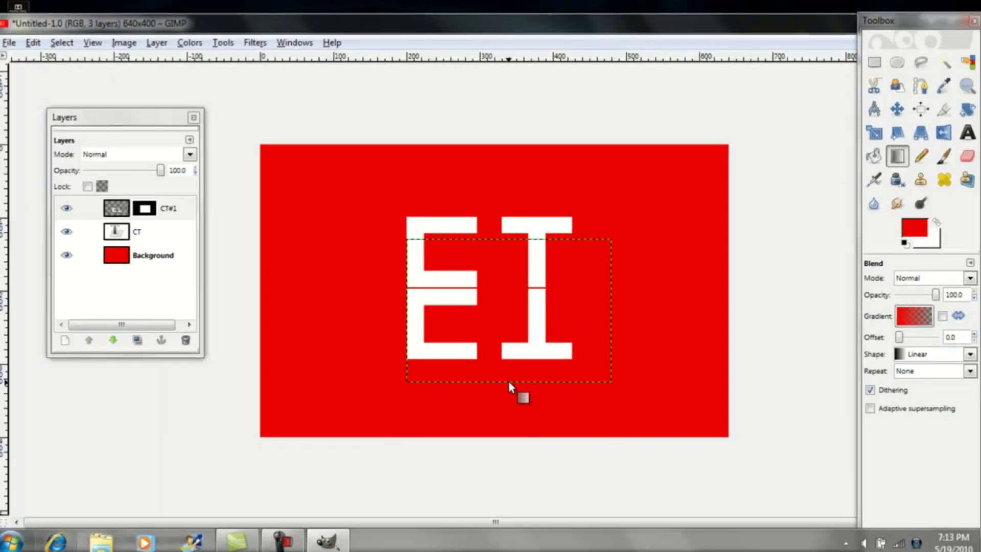
left_click_drag(496, 181, 508, 145)
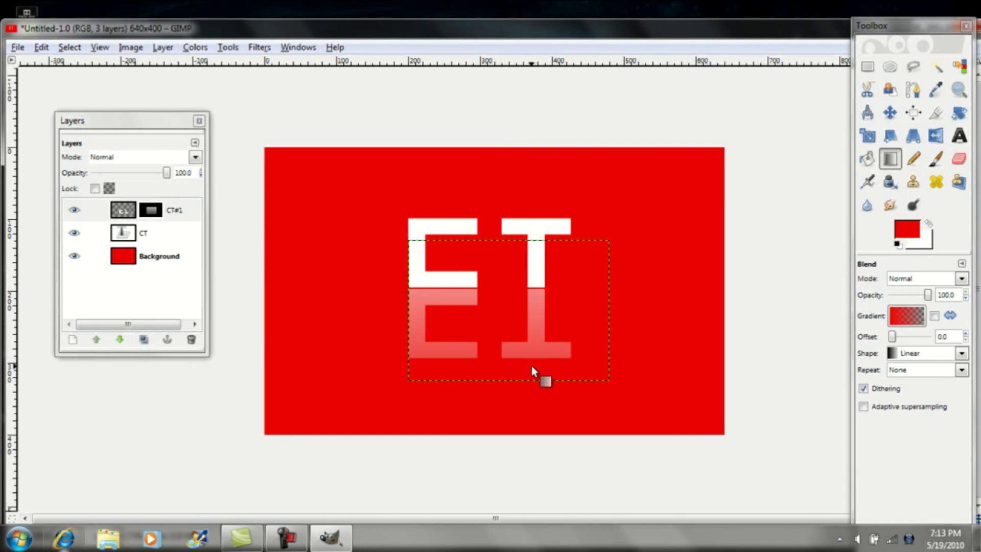
- Merge CT#1 down into CT, then merge CT down into Background
right_click(198, 223)
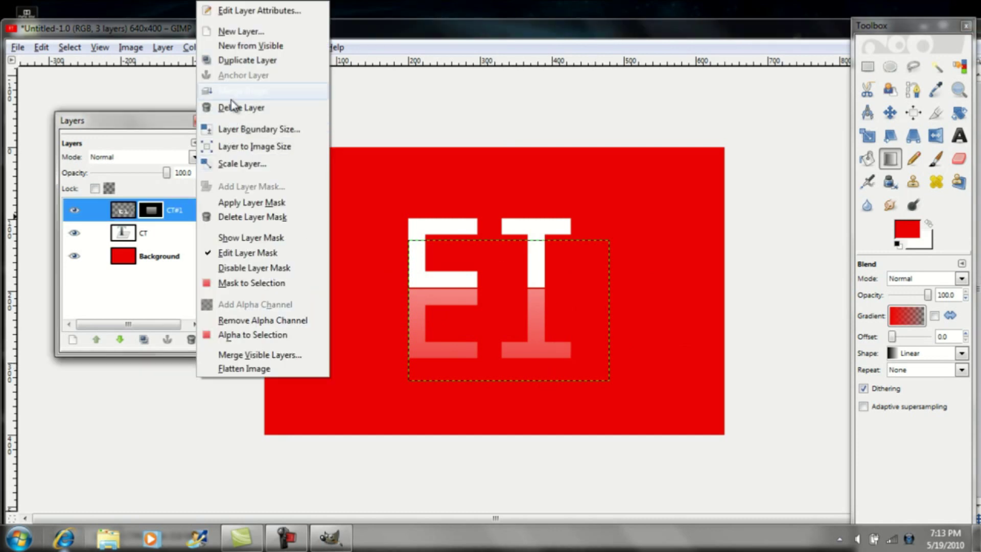
left_click(231, 96)
right_click(180, 210)
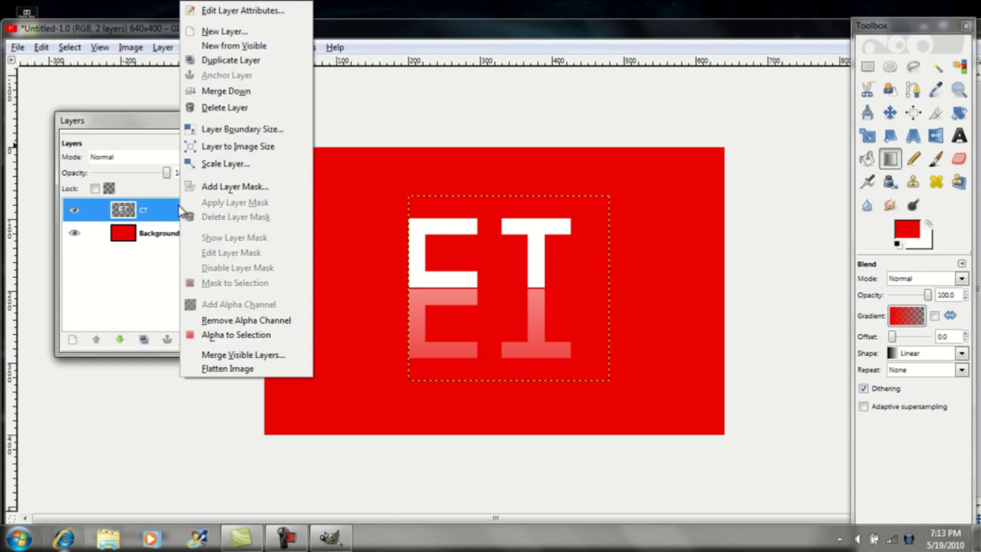
left_click(227, 92)
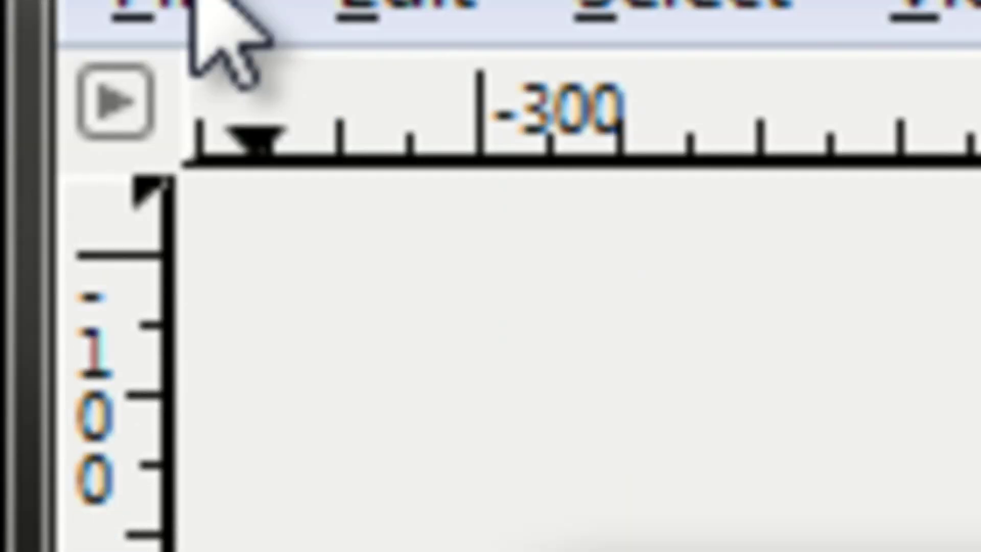
- Save the image to the Desktop under the name CTreflect.jpg
left_click(197, 317)
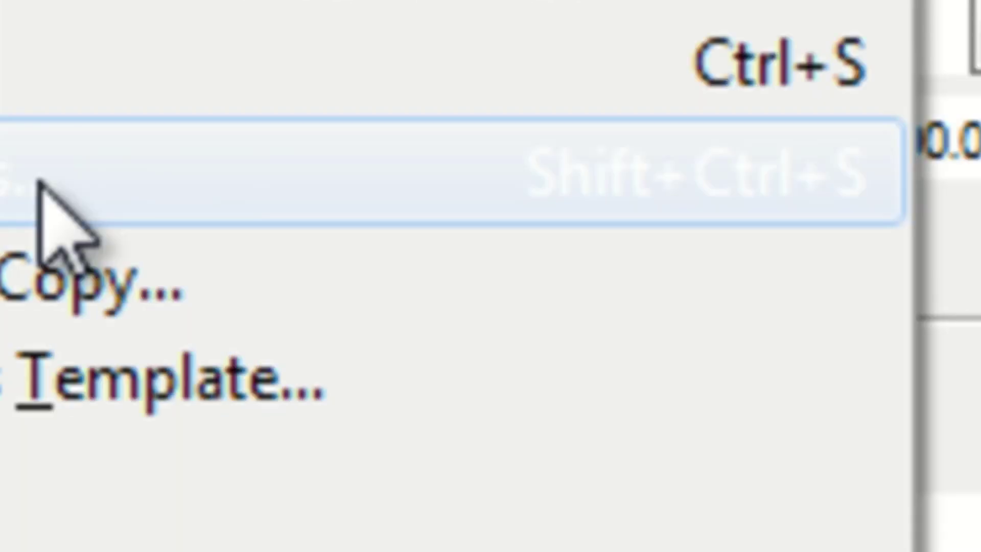
left_click(599, 324)
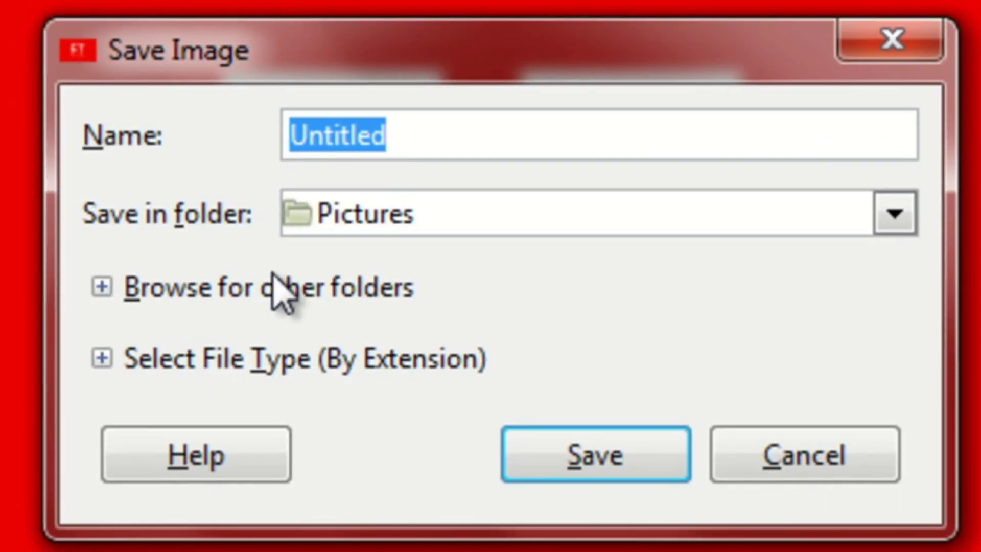
type("CTreflect.jpg")
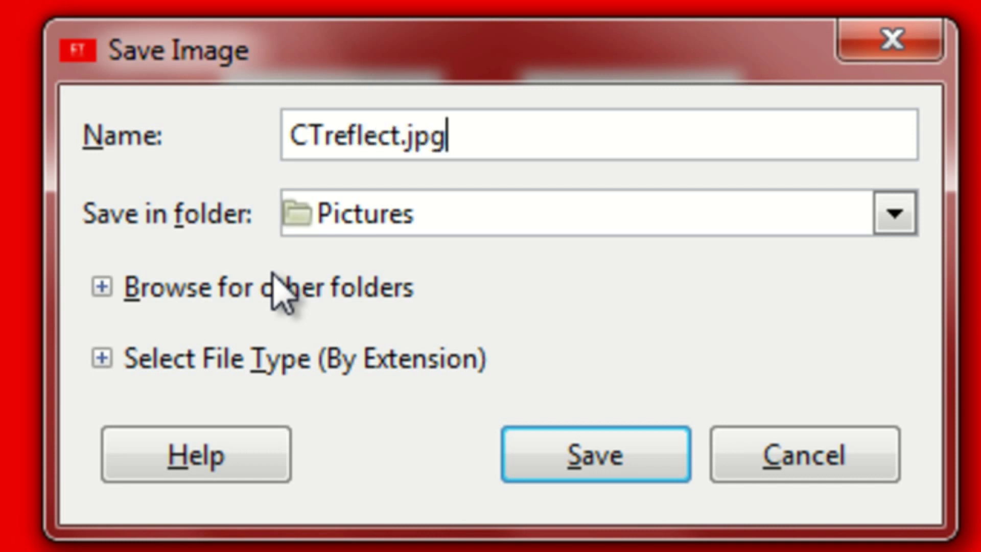
left_click(902, 221)
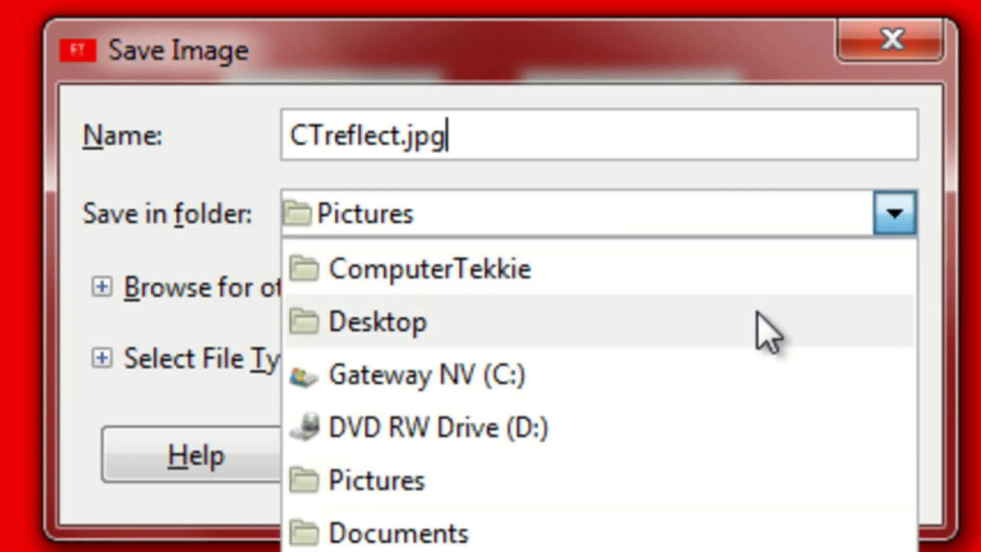
left_click(762, 335)
left_click(602, 460)
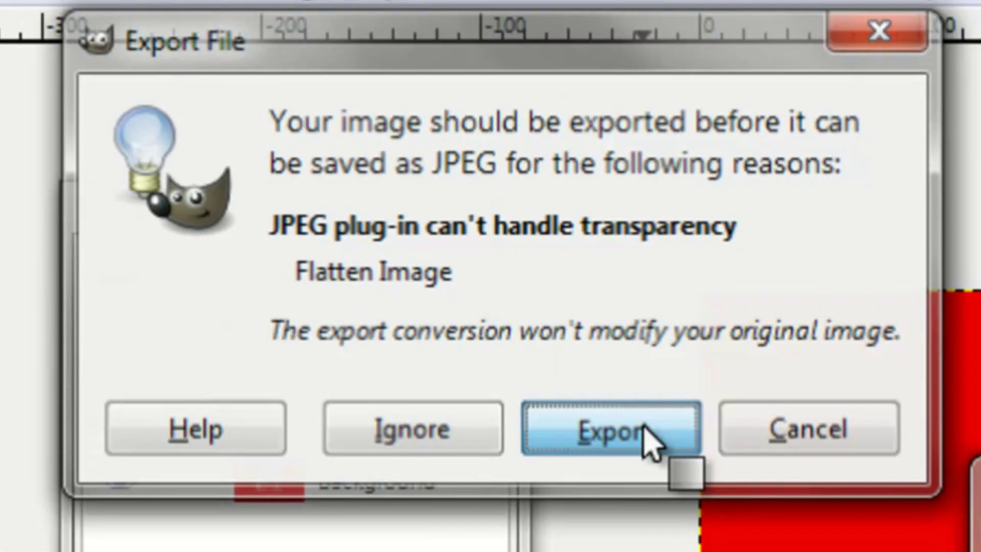
- Flatten and export the JPEG at quality 100
left_click(649, 440)
left_click_drag(581, 143, 639, 147)
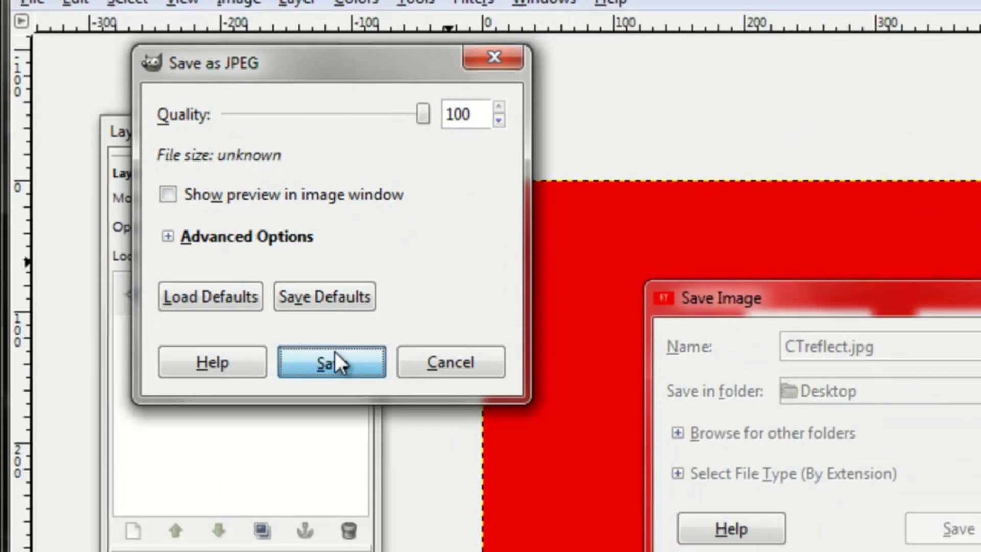
left_click(485, 483)
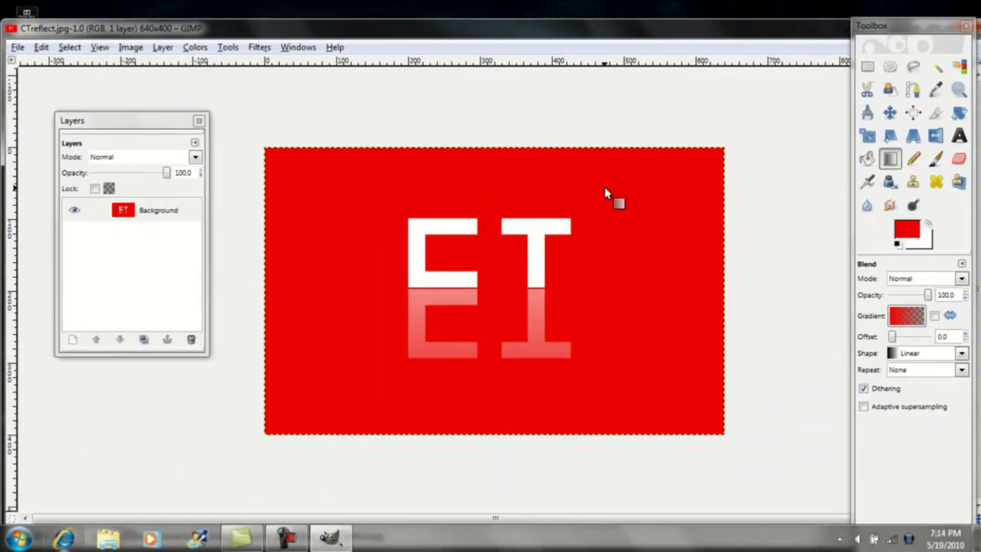
- Close the GIMP image and open CTreflect.jpg from the desktop, moving its viewer left
left_click(965, 25)
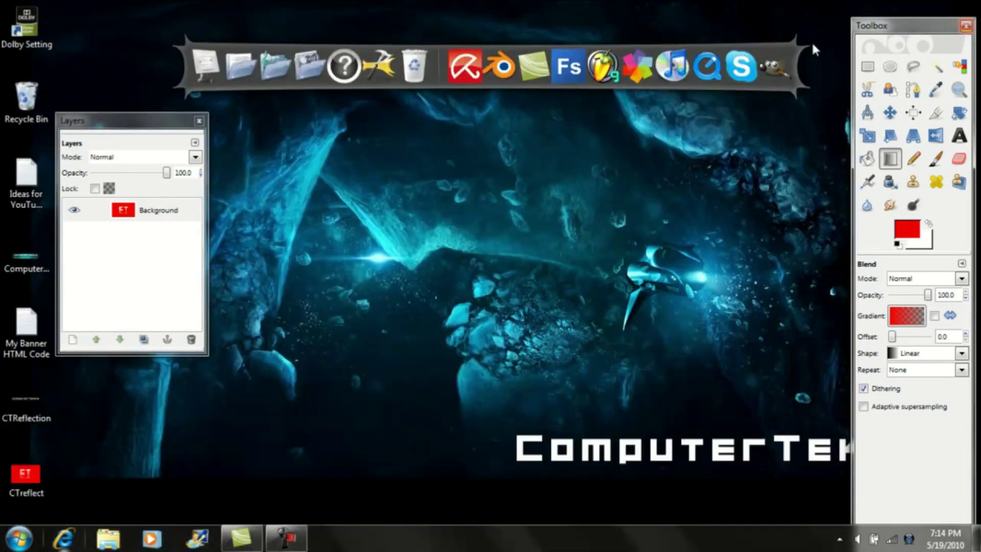
double_click(24, 474)
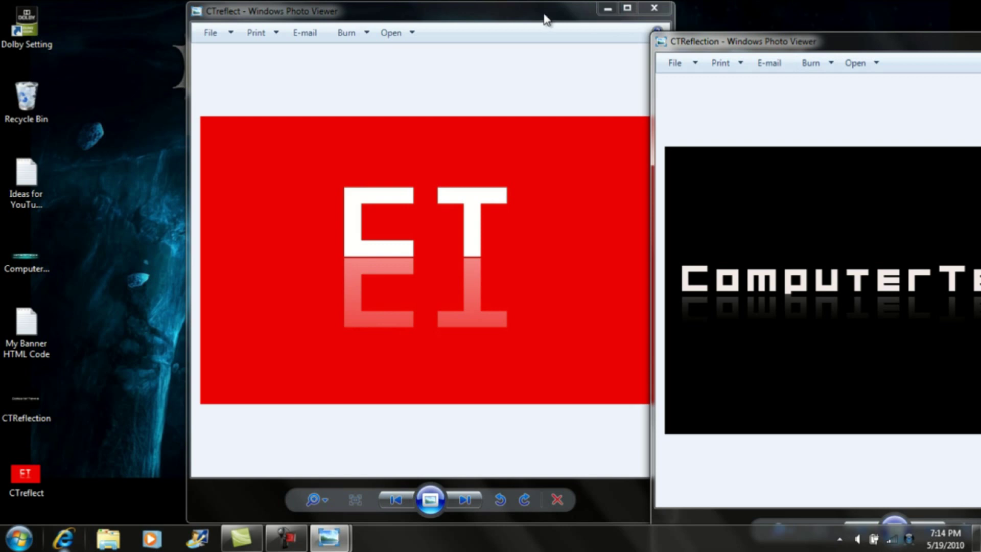
left_click_drag(546, 19, 375, 19)
- Compare it with a maximized CTReflection, then close both Photo Viewer windows
left_click_drag(702, 31, 571, 1)
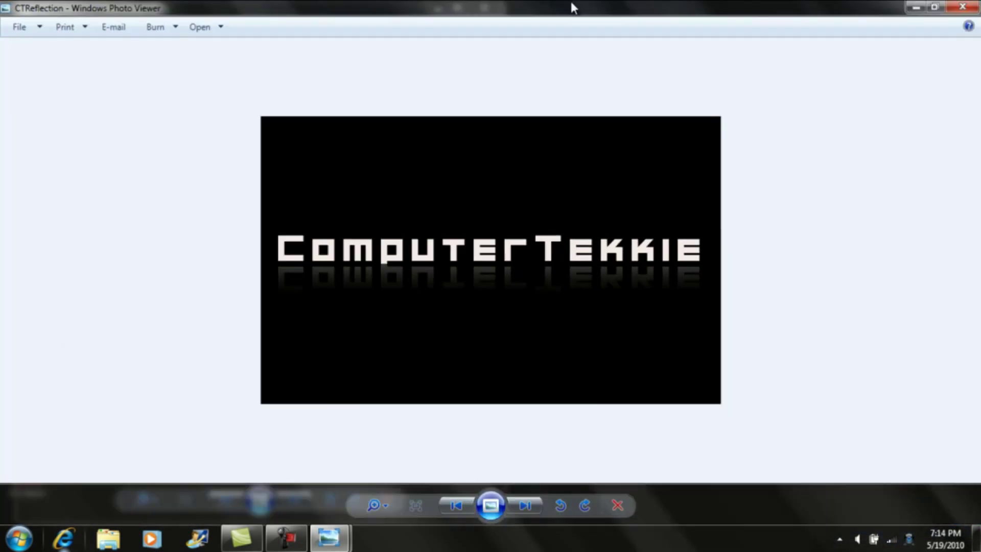
left_click(972, 6)
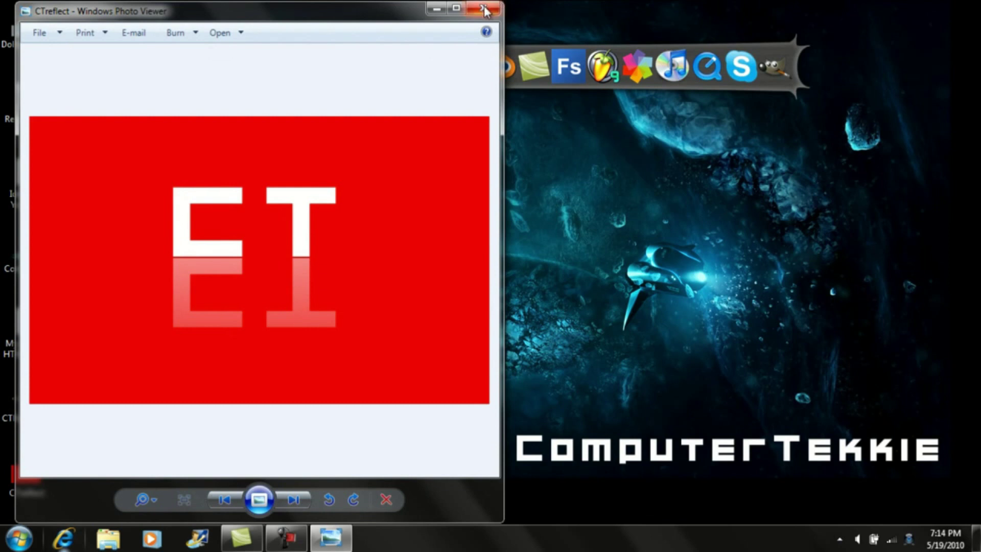
left_click(484, 9)
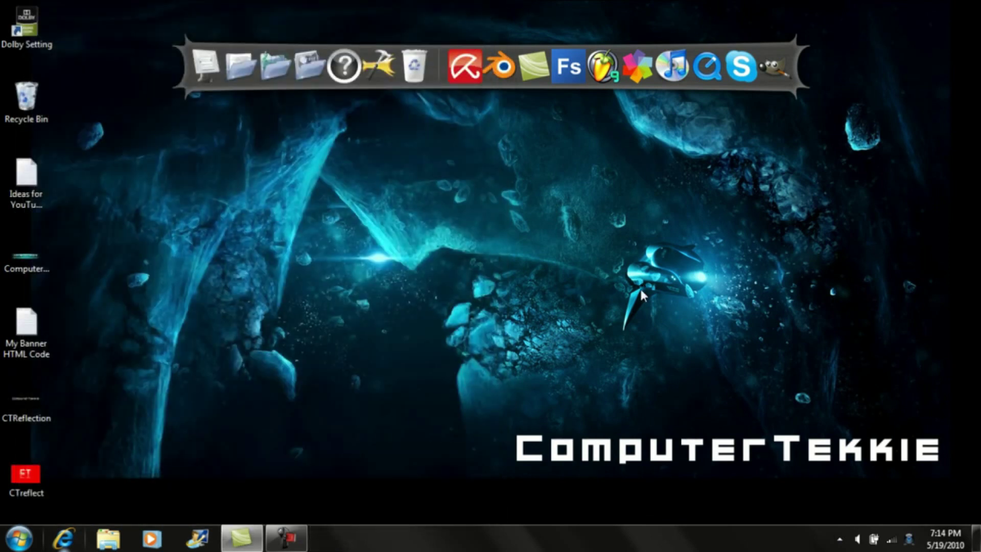